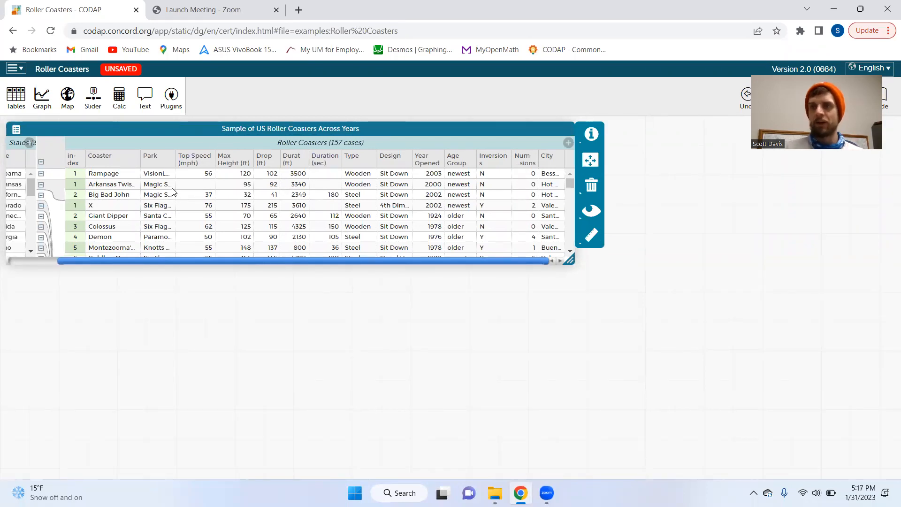
Create a new graph of the roller coaster data, enlarge it, and move it up over the table
mouse_move(186, 165)
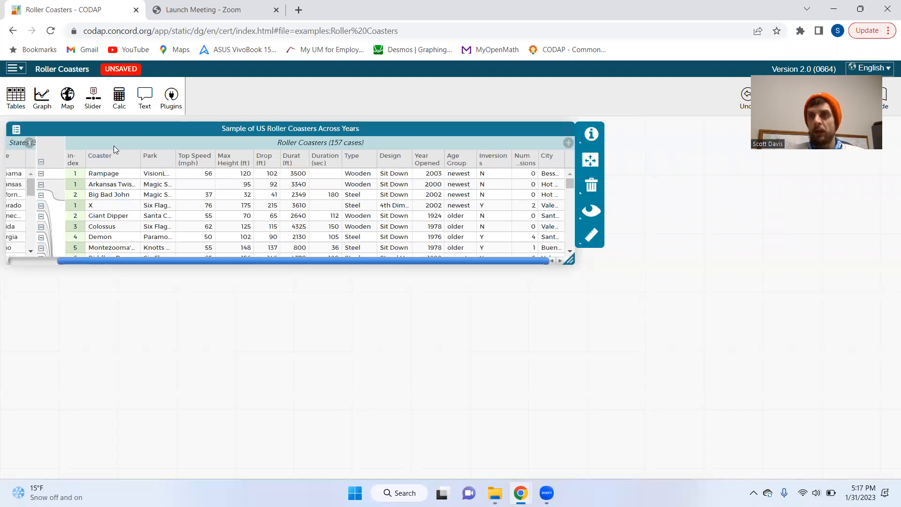
click(42, 96)
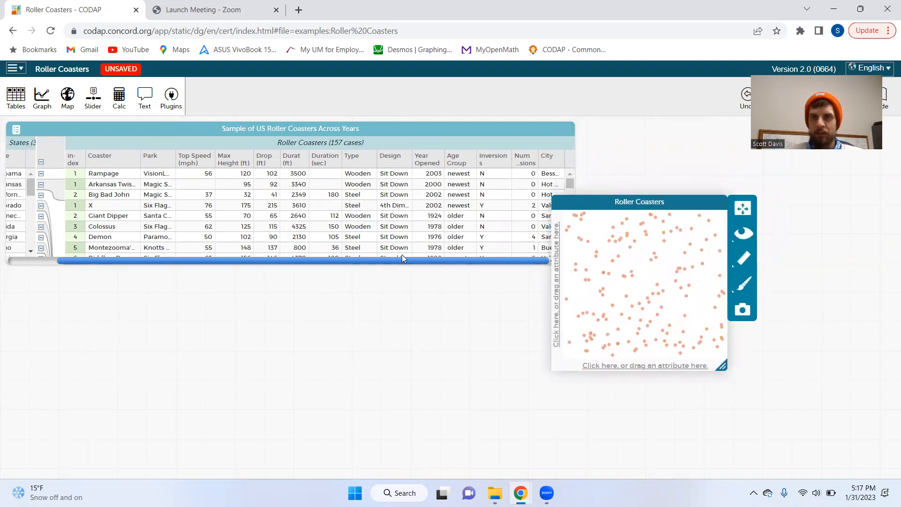
drag(556, 362, 359, 417)
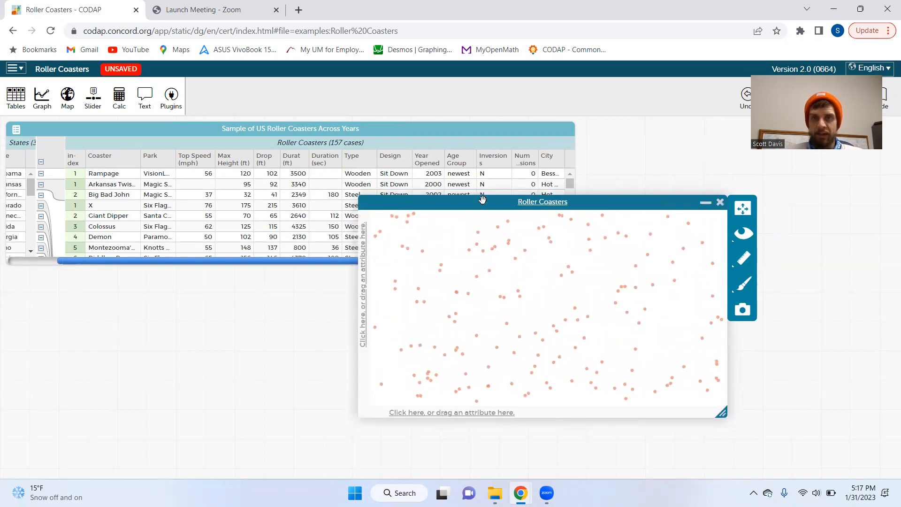
drag(478, 203, 481, 163)
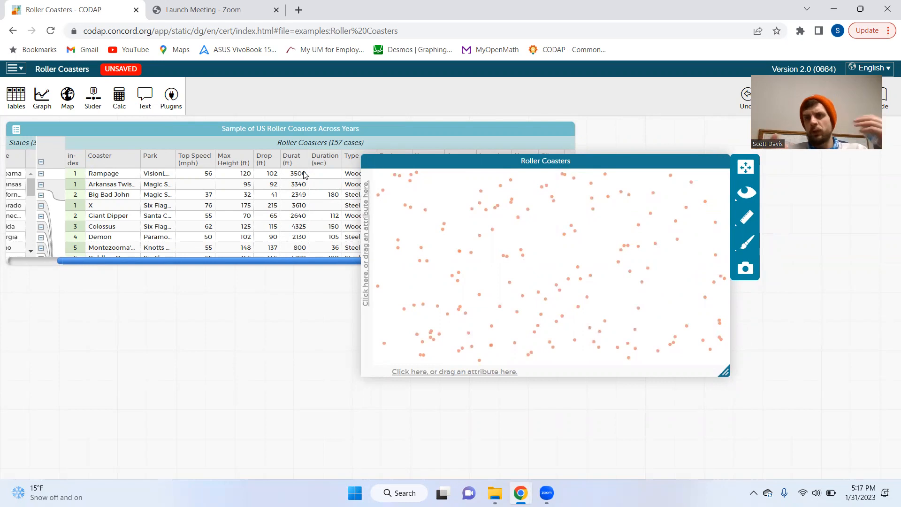
Reposition the empty graph over the table, leaving the Max Height and Drop columns accessible
click(201, 130)
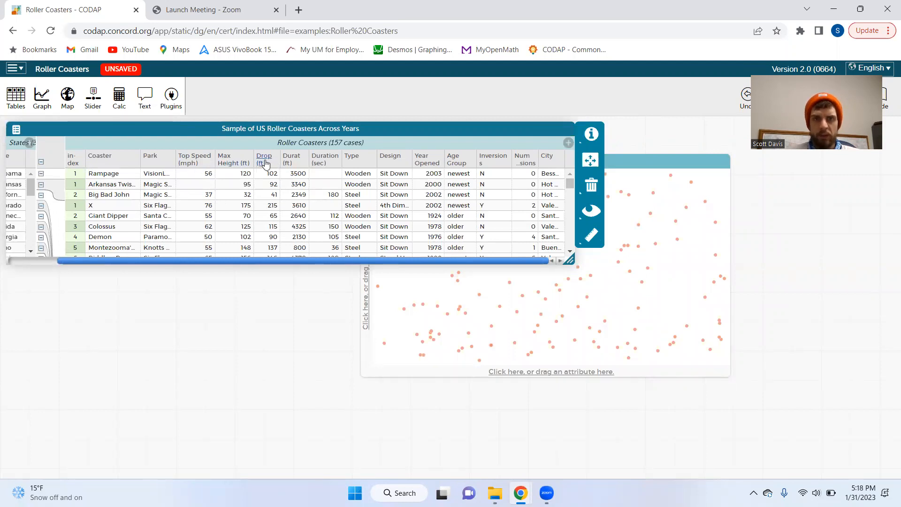
click(619, 162)
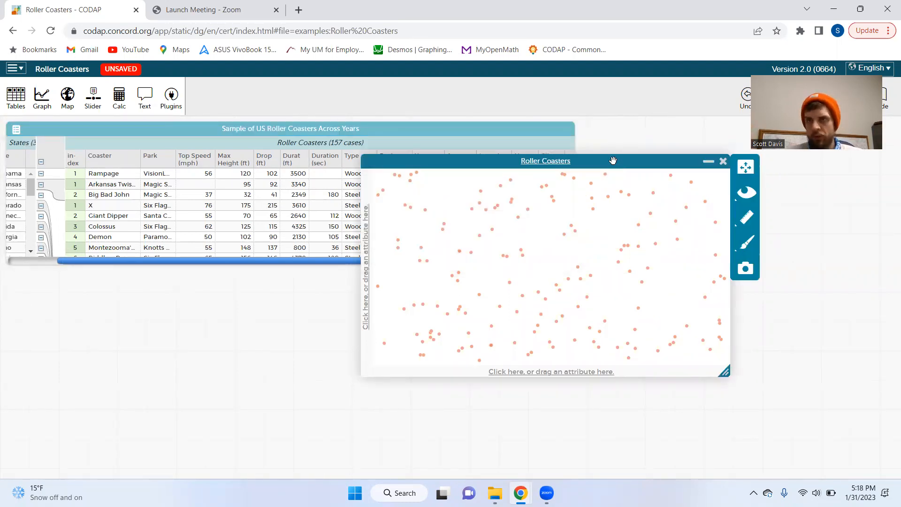
drag(486, 162, 478, 150)
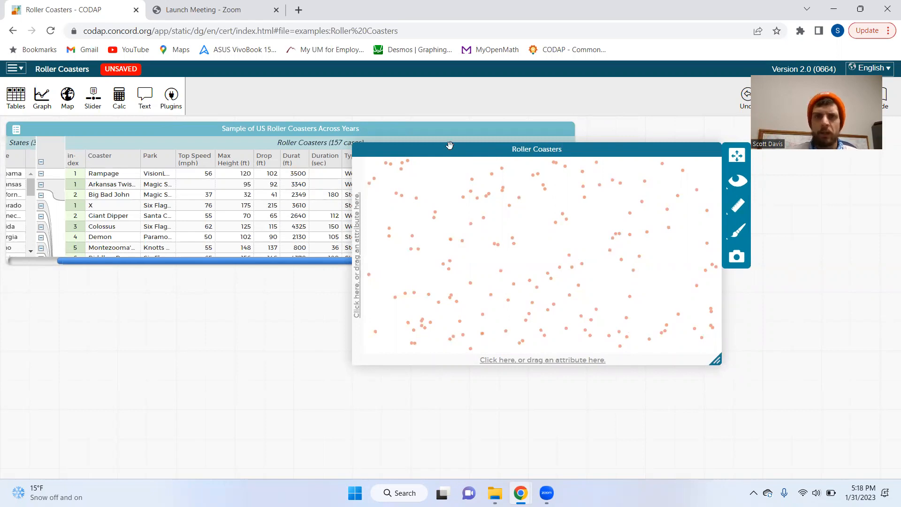
drag(447, 149, 414, 134)
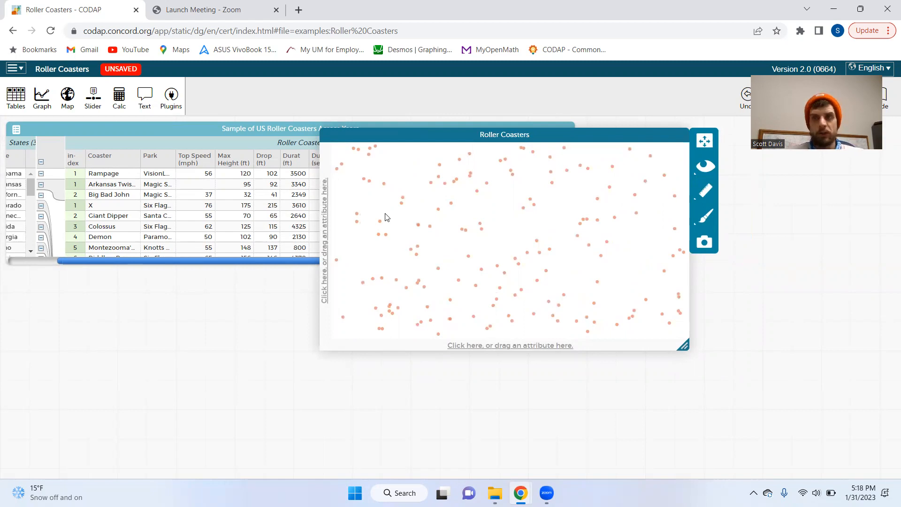
drag(444, 138, 455, 143)
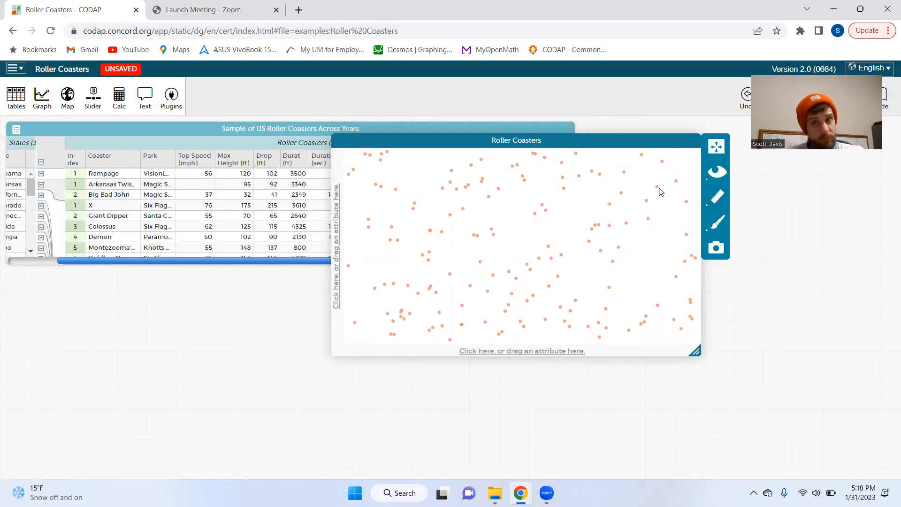
drag(428, 144, 434, 145)
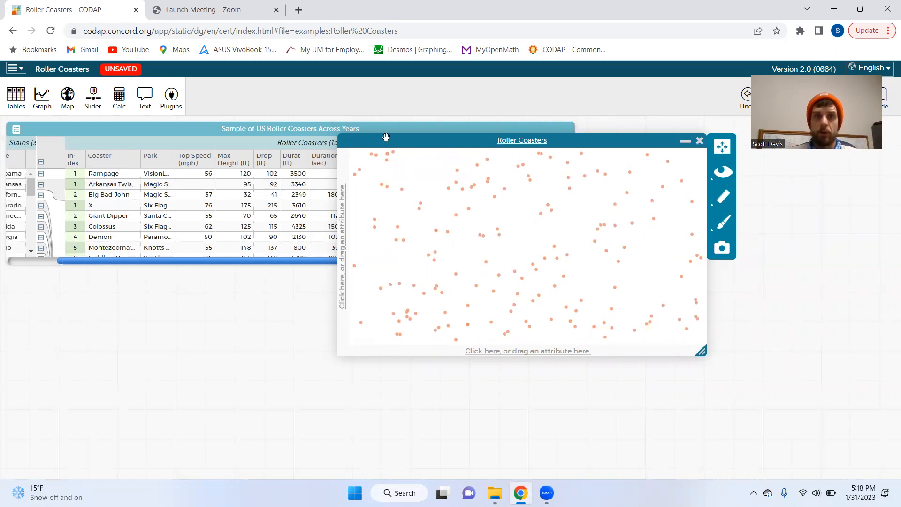
Plot Max Height (ft) on the graph's horizontal axis and Drop (ft) on its vertical axis
drag(386, 138, 401, 133)
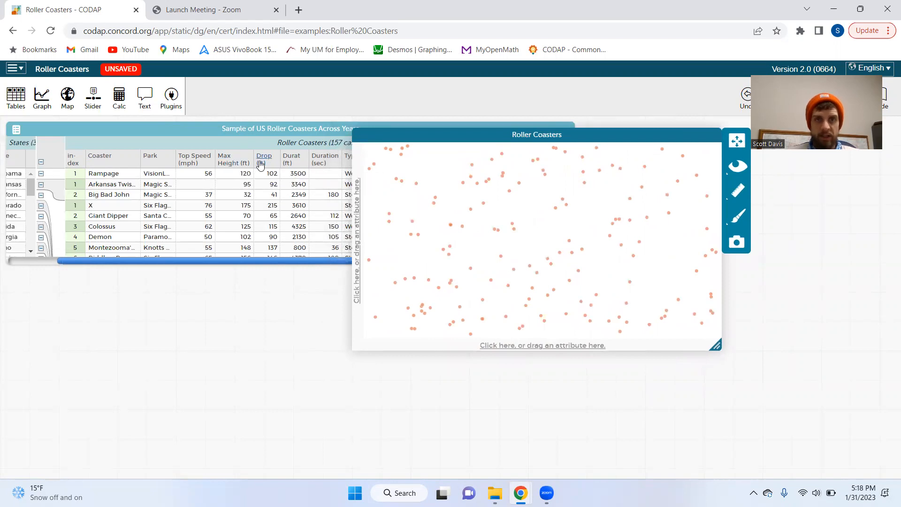
drag(227, 162, 490, 348)
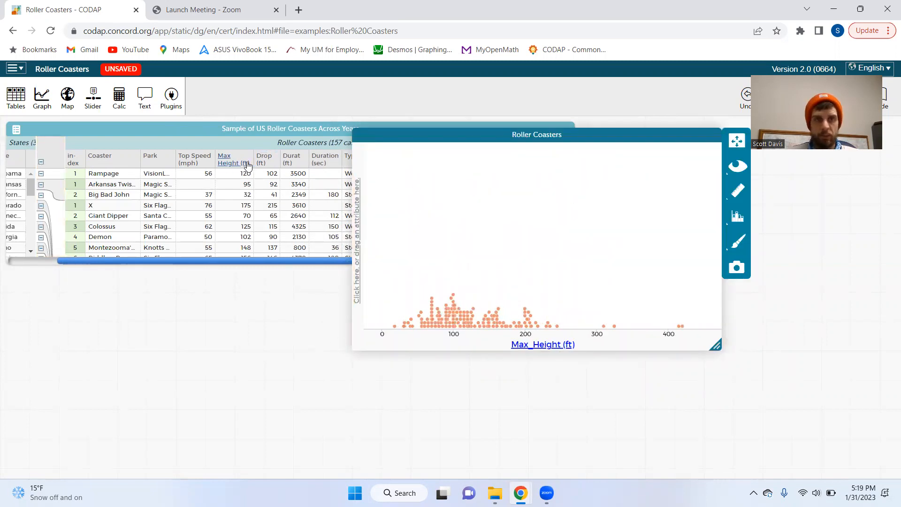
drag(263, 161, 355, 204)
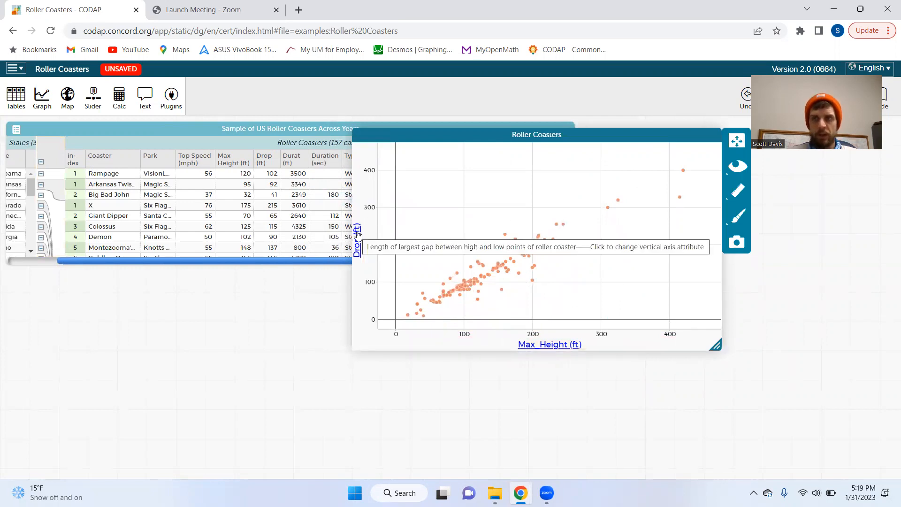
Reposition the Drop versus Max Height scatter plot and add a least squares line to it
drag(389, 135, 317, 136)
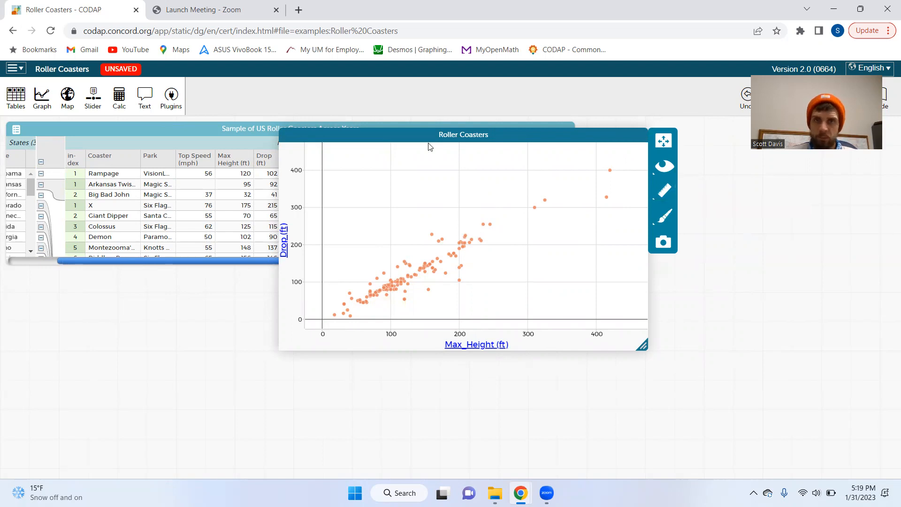
click(664, 190)
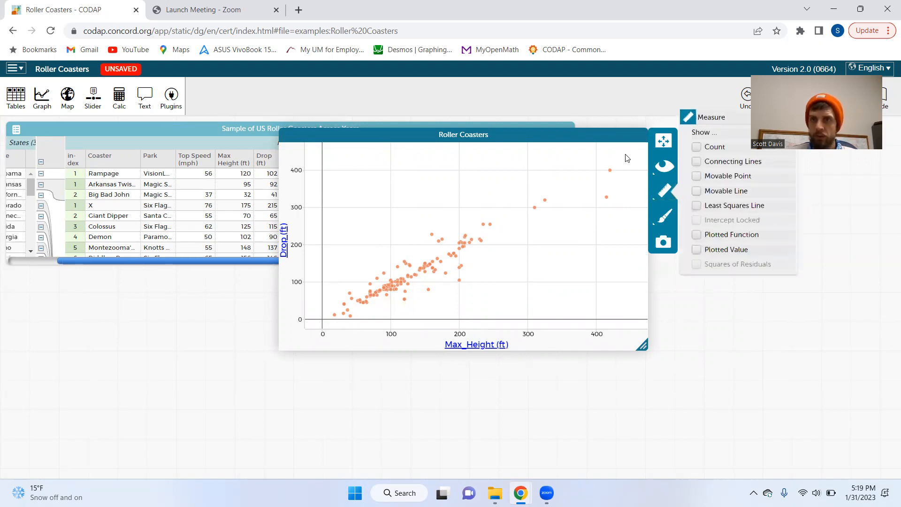
drag(596, 134, 564, 169)
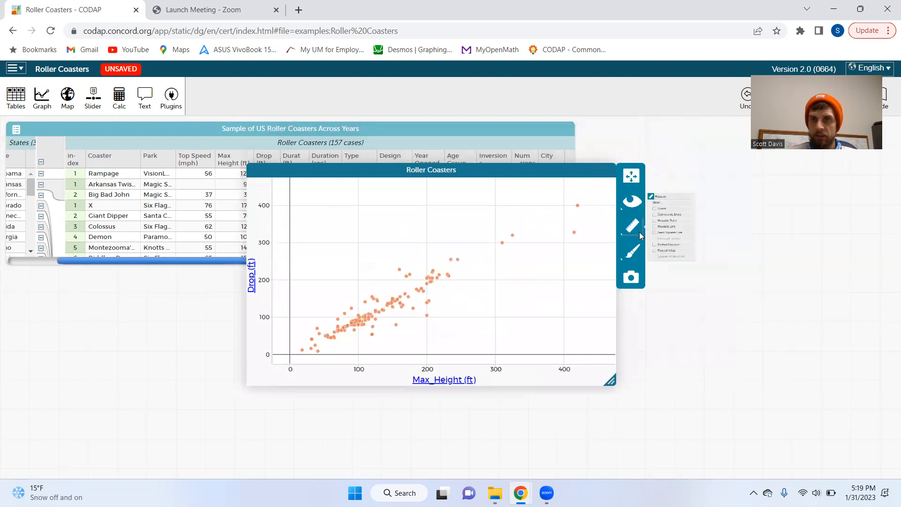
click(643, 229)
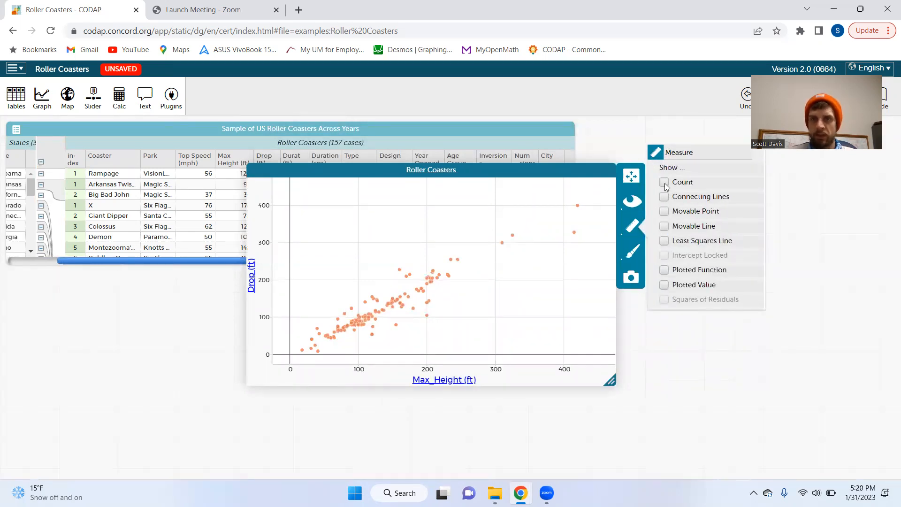
click(665, 241)
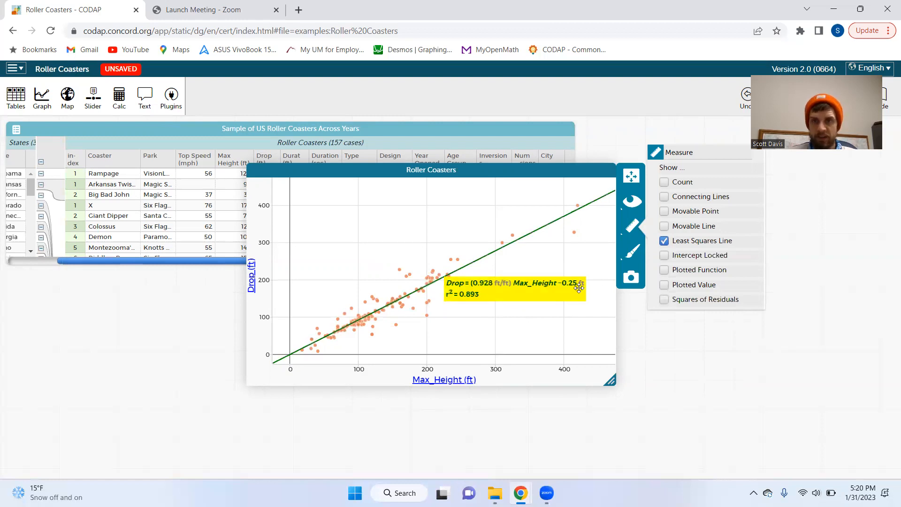
right_click(603, 286)
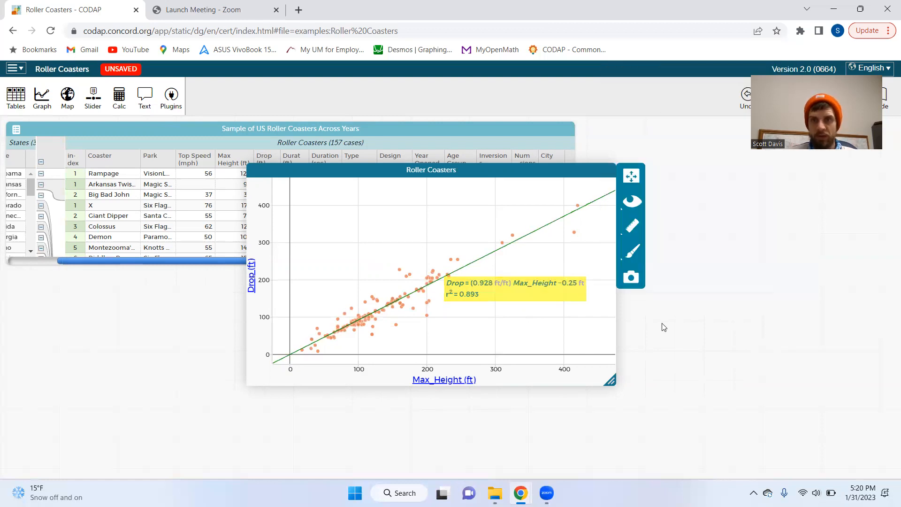
click(663, 326)
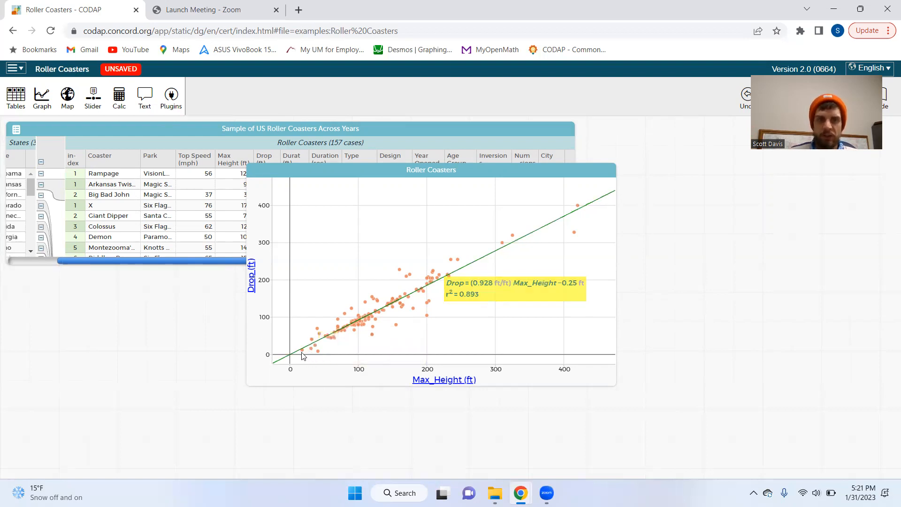
mouse_move(303, 352)
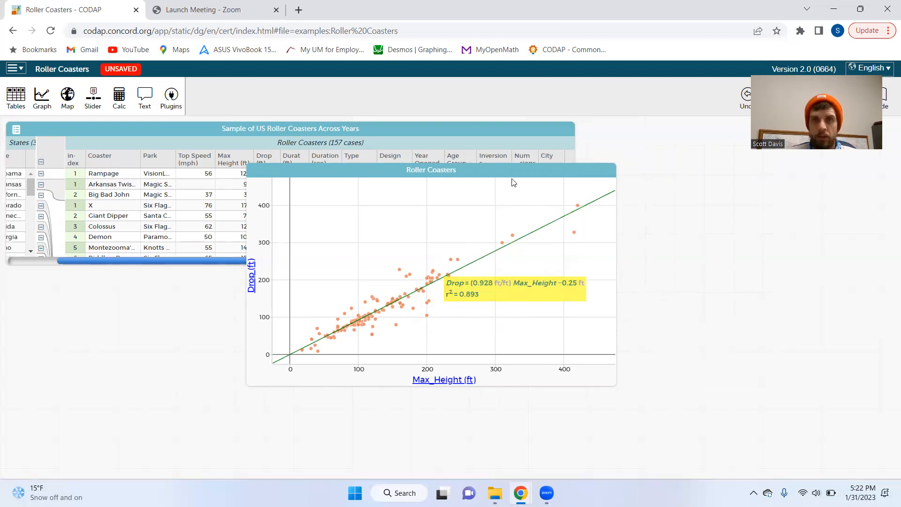
Display the squares of residuals for the least squares line, and hide them again
drag(516, 170, 546, 174)
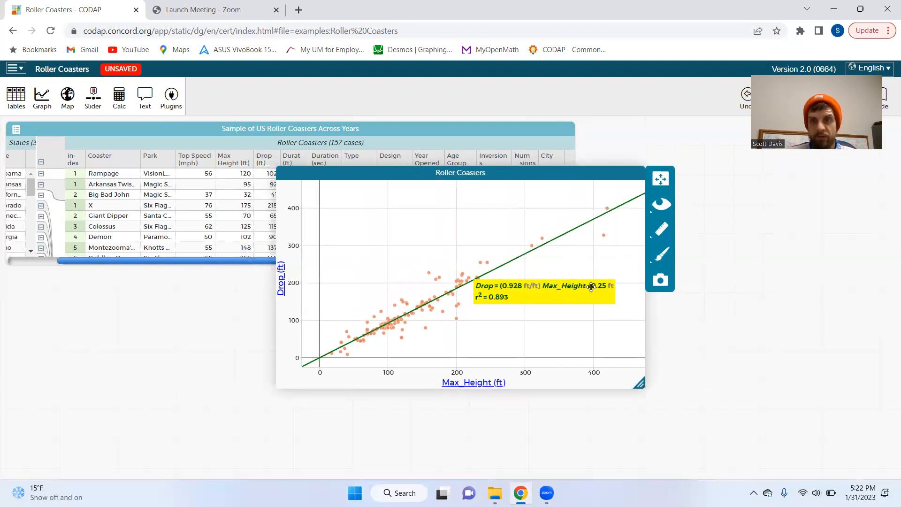
click(663, 231)
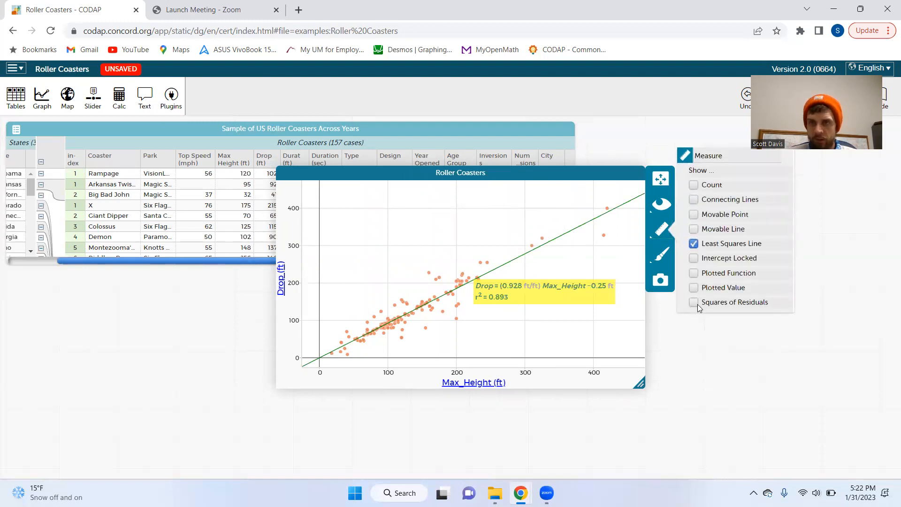
click(694, 302)
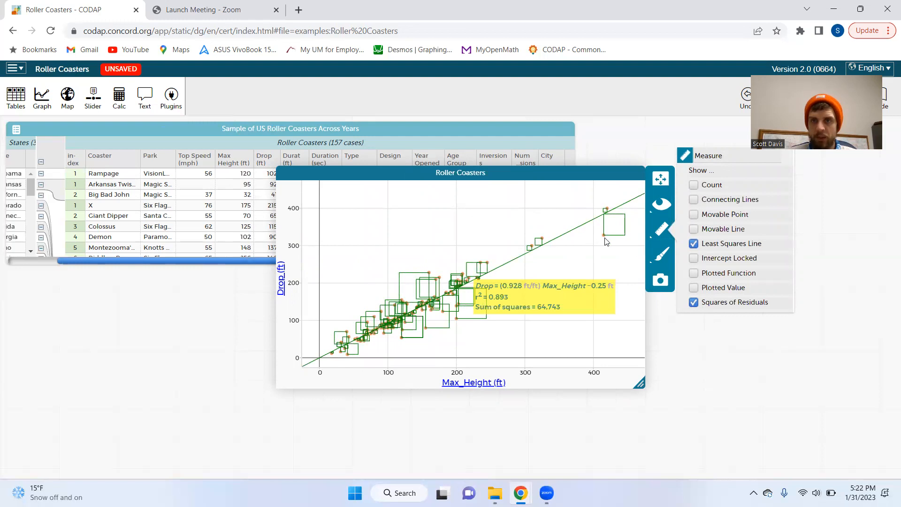
mouse_move(604, 239)
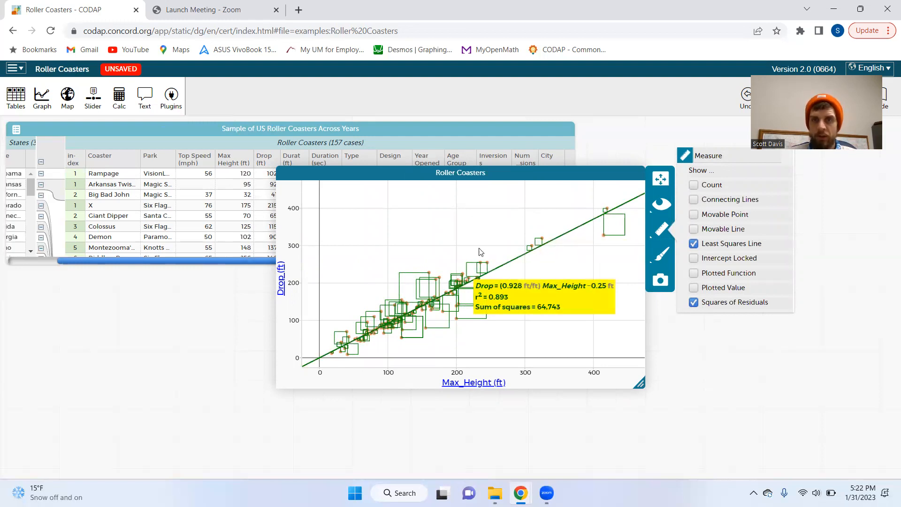
click(694, 303)
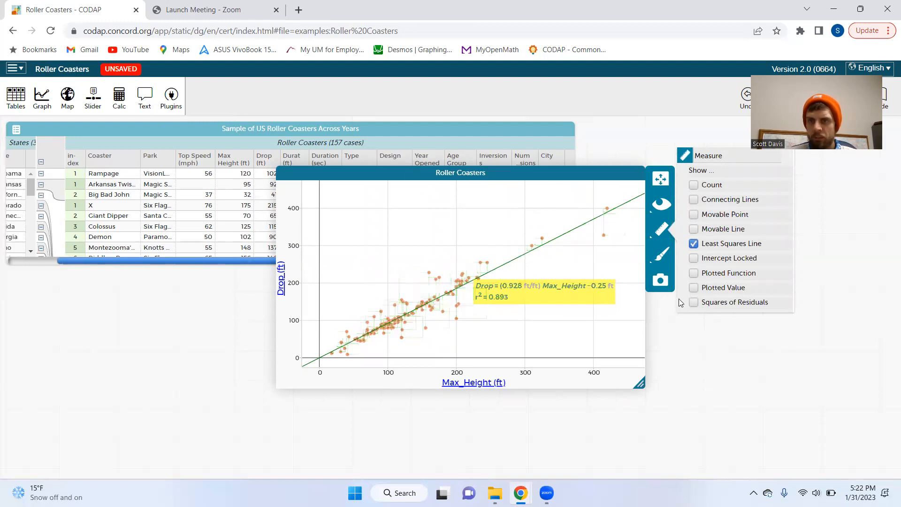
click(618, 256)
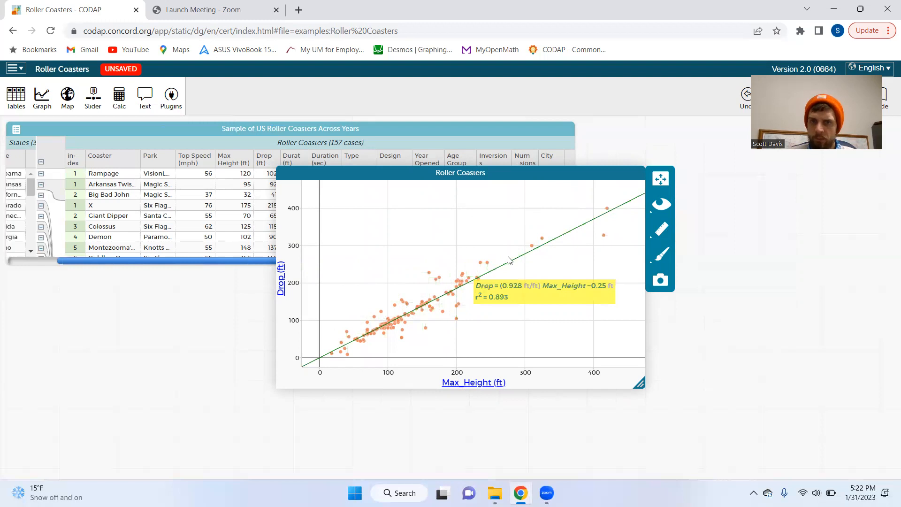
Move the graph clear of the column headers and replace its vertical axis attribute with Durat (ft)
drag(407, 175, 468, 228)
drag(291, 159, 374, 324)
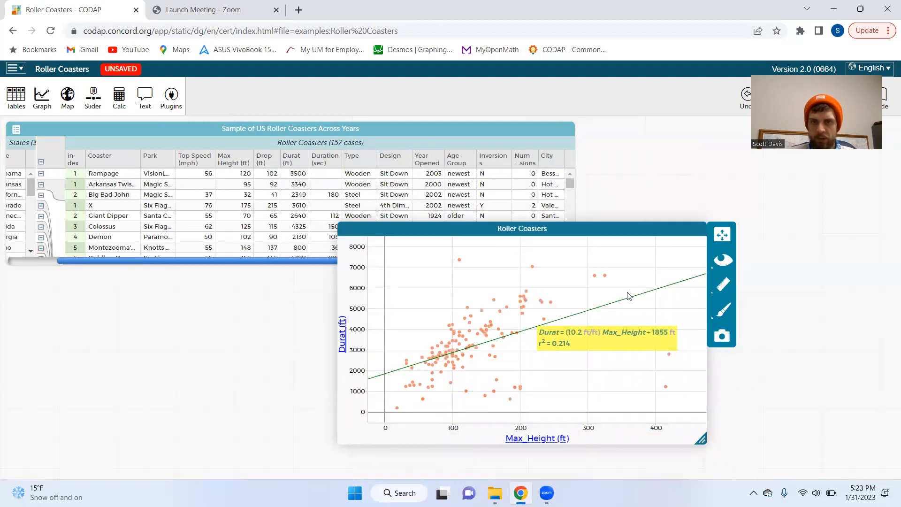
Hide the least squares line to view the Durat versus Max Height points alone, and show it again
click(723, 284)
click(756, 300)
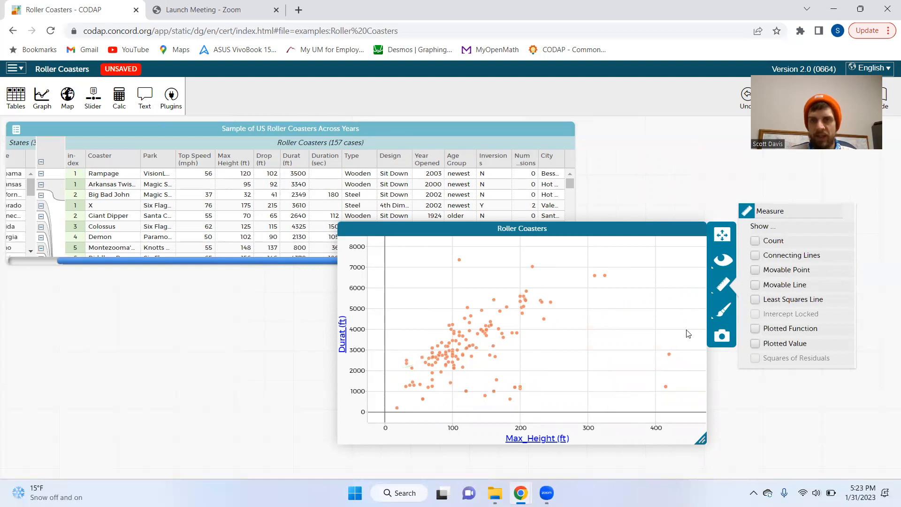
click(756, 300)
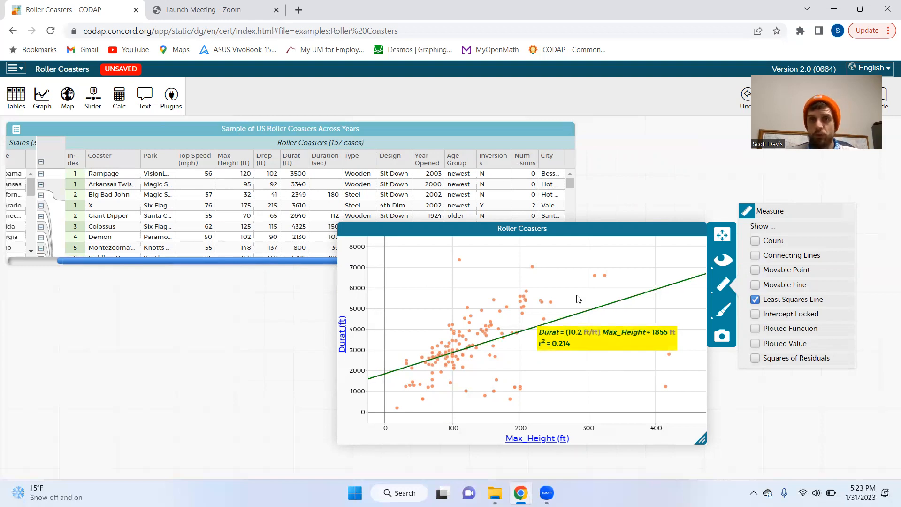
Move the Durat versus Max Height graph back up over the roller coaster table
drag(575, 229, 496, 167)
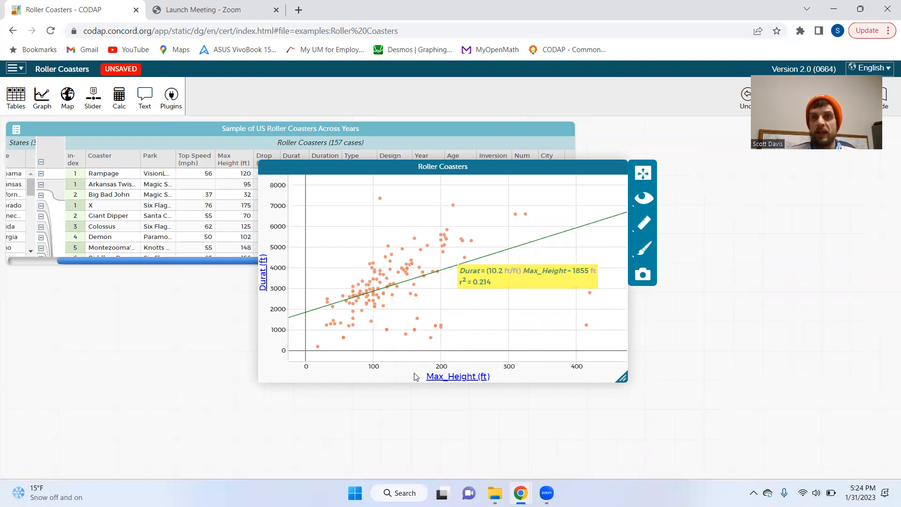
mouse_move(622, 171)
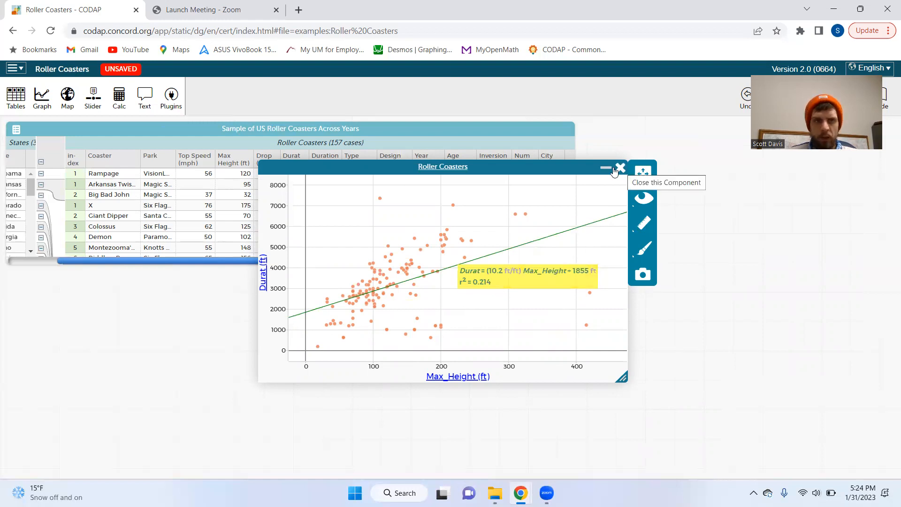
mouse_move(369, 167)
mouse_down()
mouse_move(438, 306)
mouse_move(427, 248)
mouse_move(383, 173)
mouse_up()
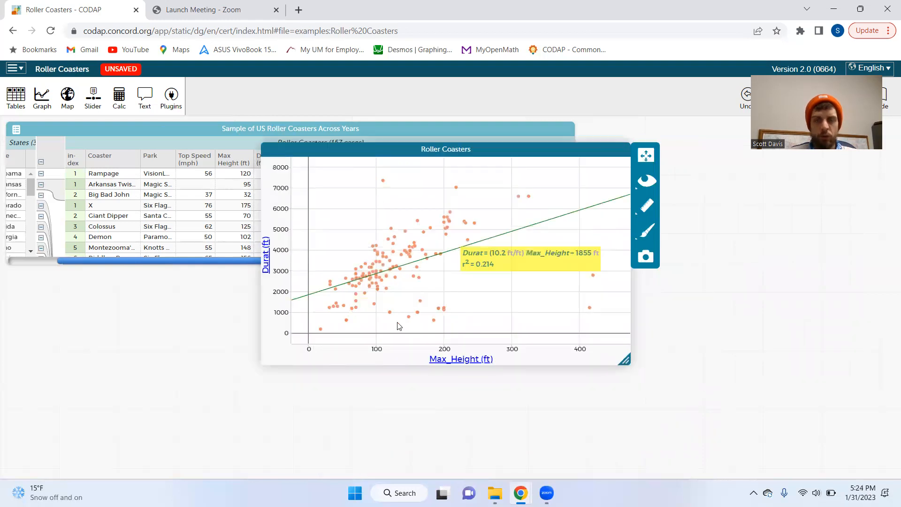